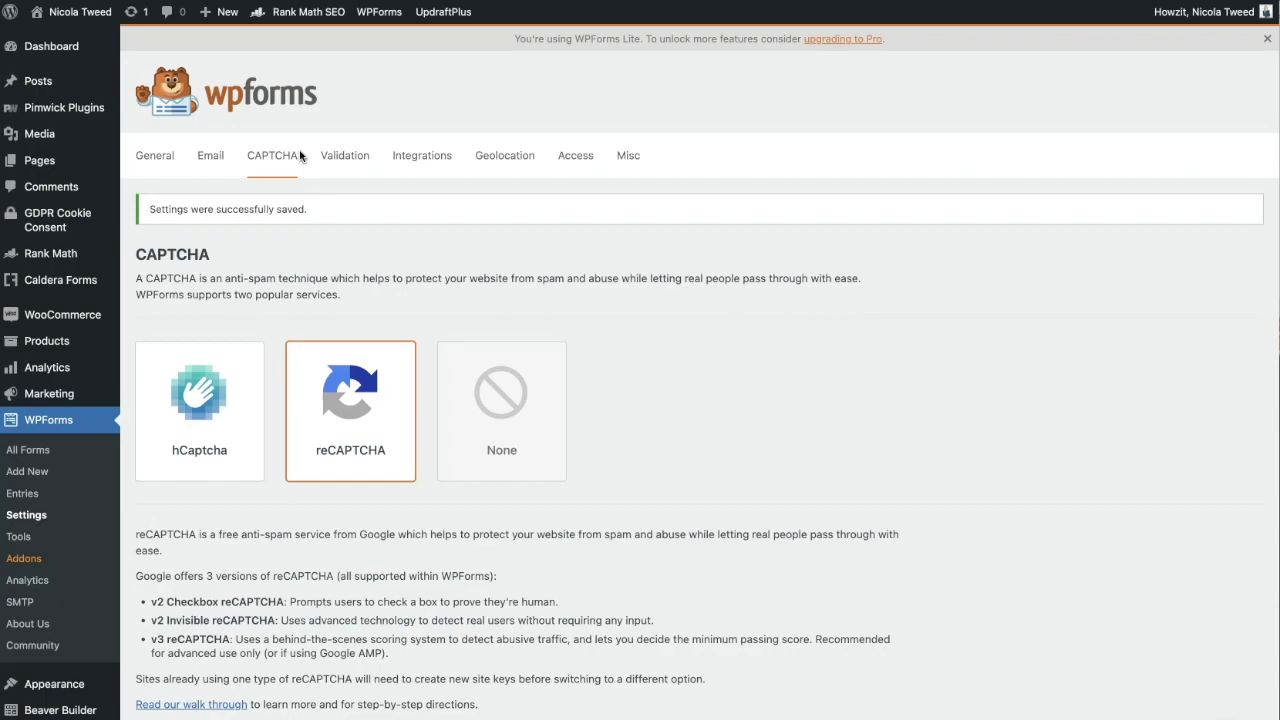
From the WPForms CAPTCHA settings with reCAPTCHA selected, follow the link to Google's reCAPTCHA site.
left_click(336, 251)
Bring Google's reCAPTCHA introduction page up in the browser.
left_click(317, 442)
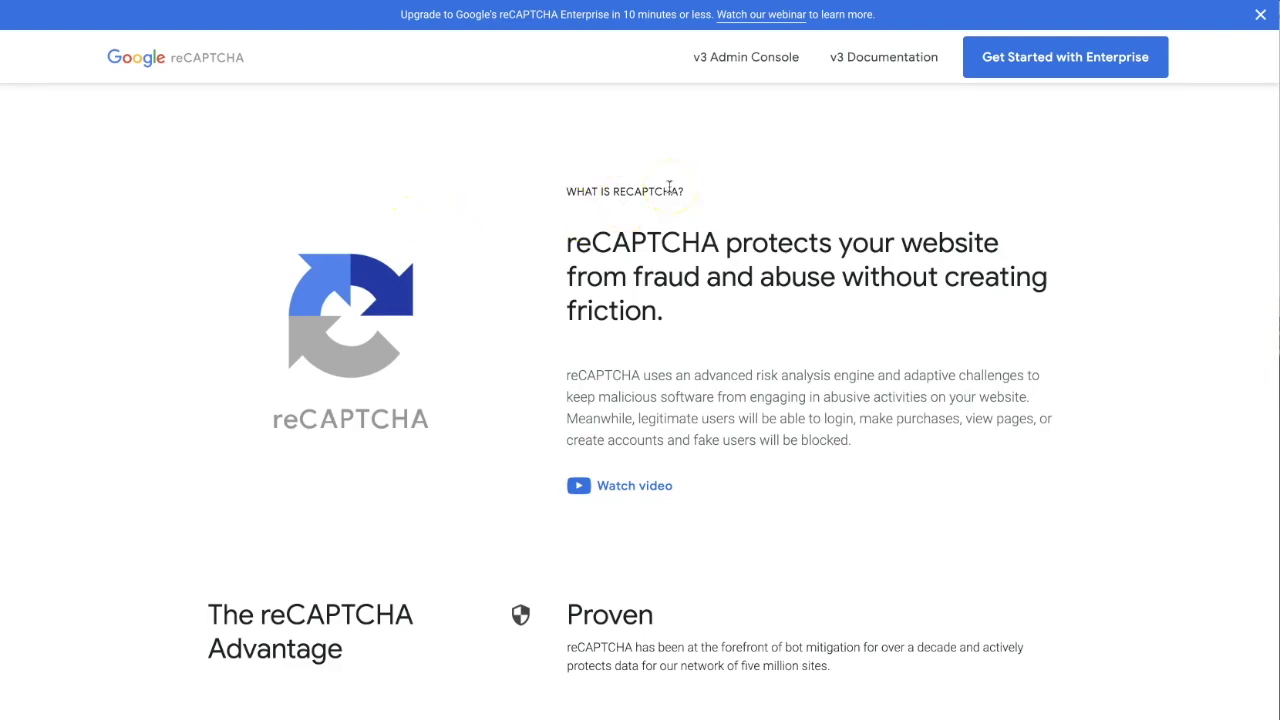
In the admin console, create a new site labelled with the owner's website name and pick reCAPTCHA v2.
left_click(731, 62)
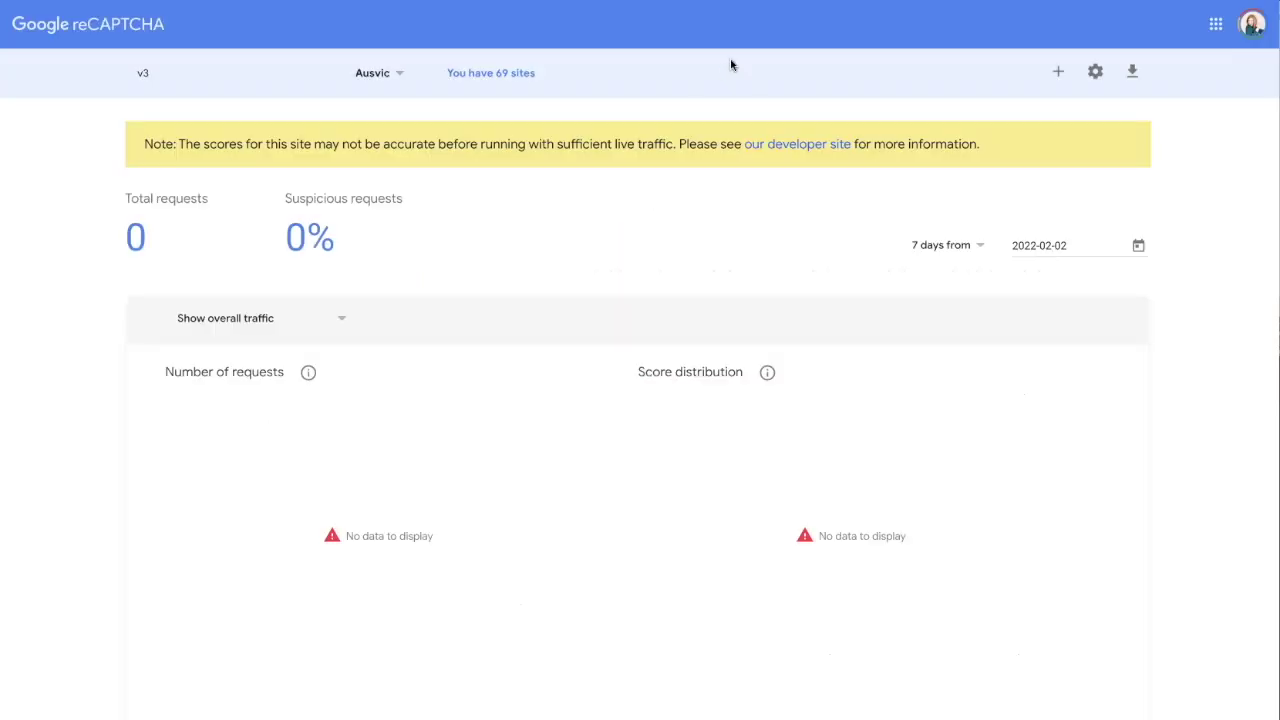
left_click(1060, 76)
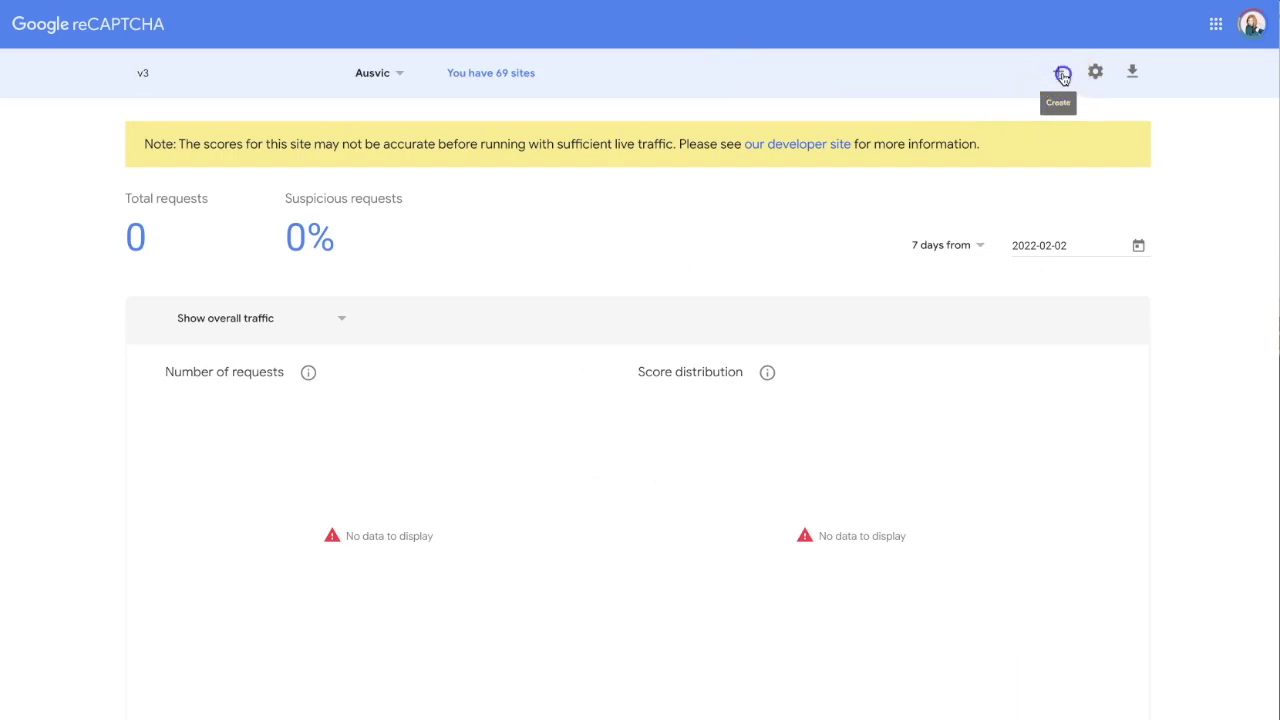
left_click(311, 214)
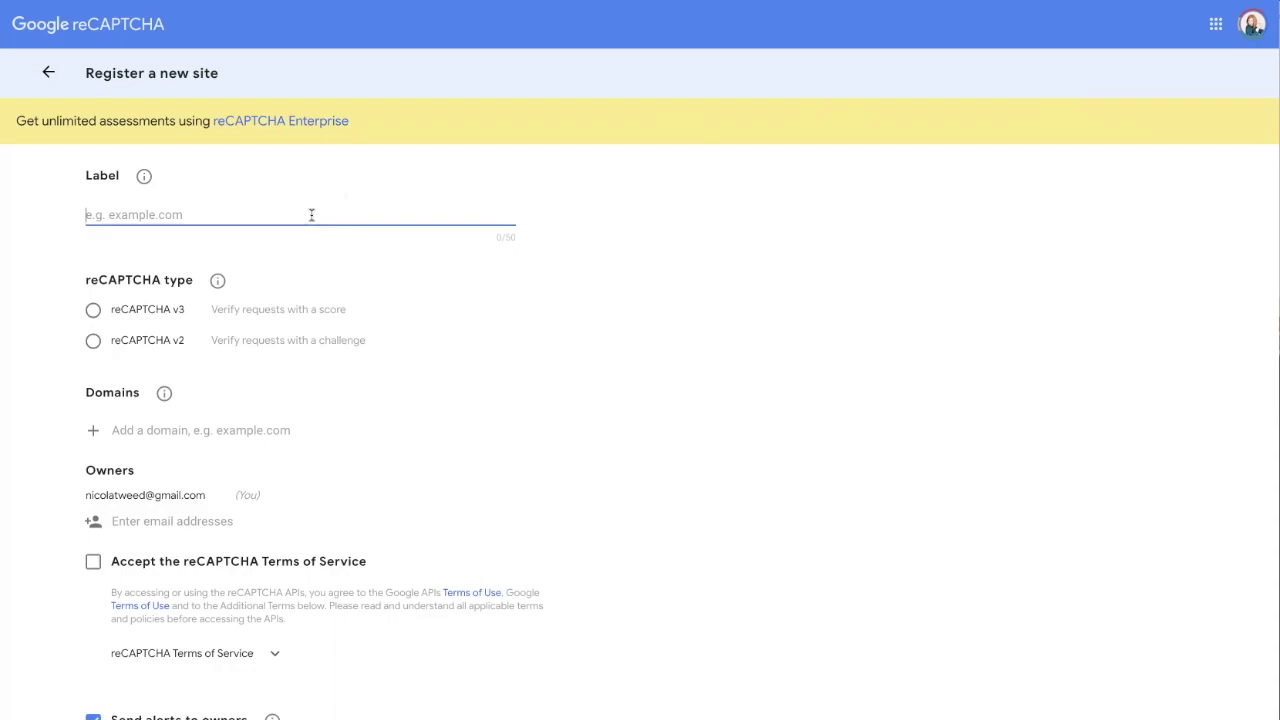
type("My")
key("BackSpace")
key("BackSpace")
key("BackSpace")
type("Nicolas Website")
left_click(311, 220)
left_click(92, 342)
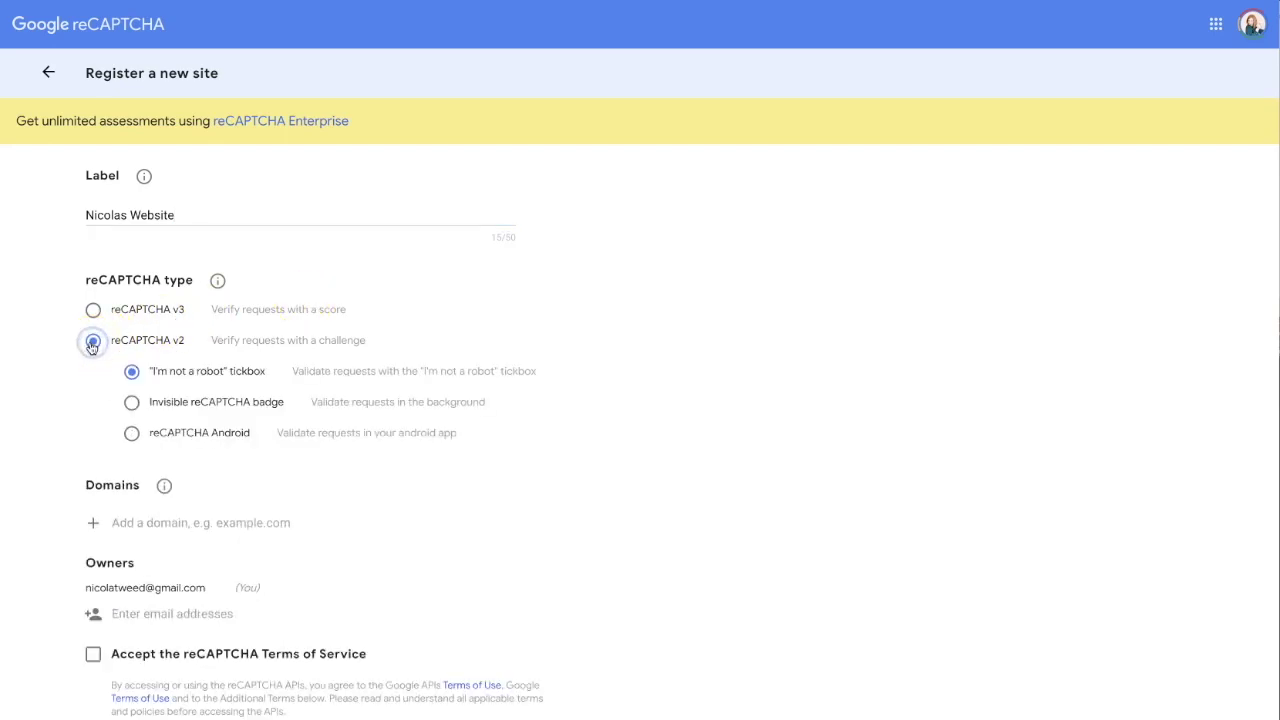
Choose the Invisible reCAPTCHA badge variant and enter the site's domain.
left_click(134, 404)
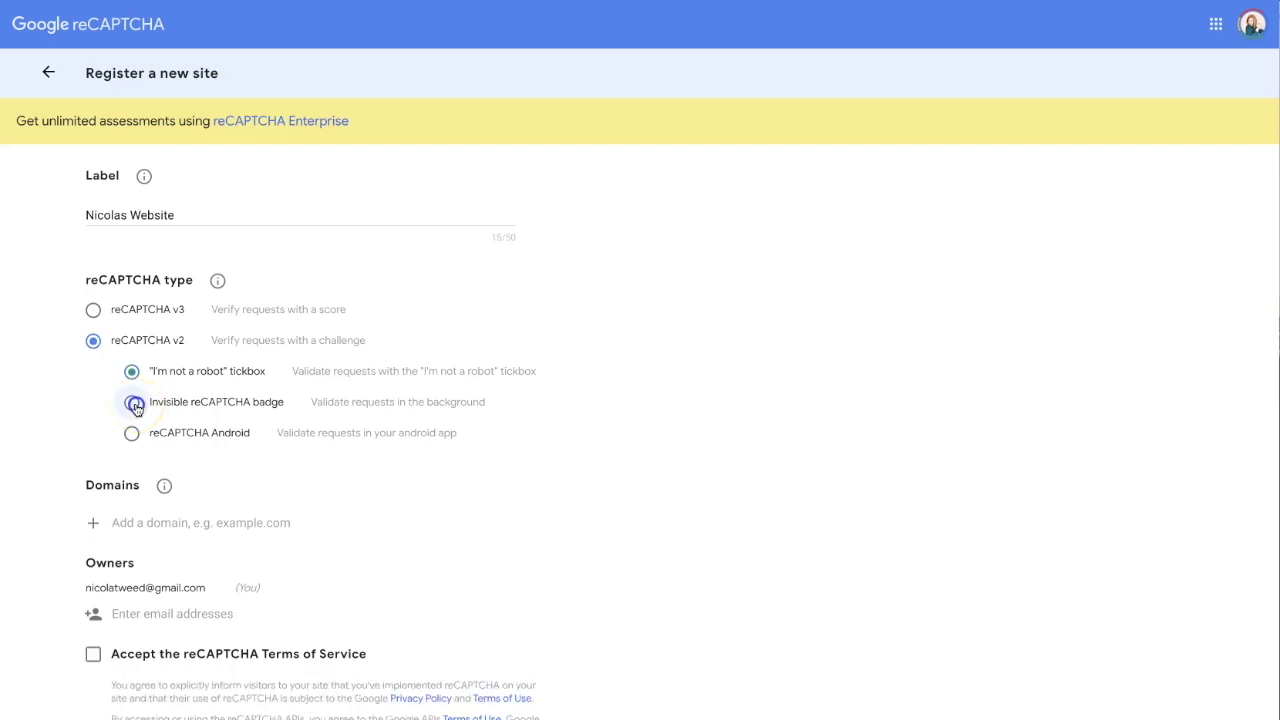
scroll(684, 448, "down", 1)
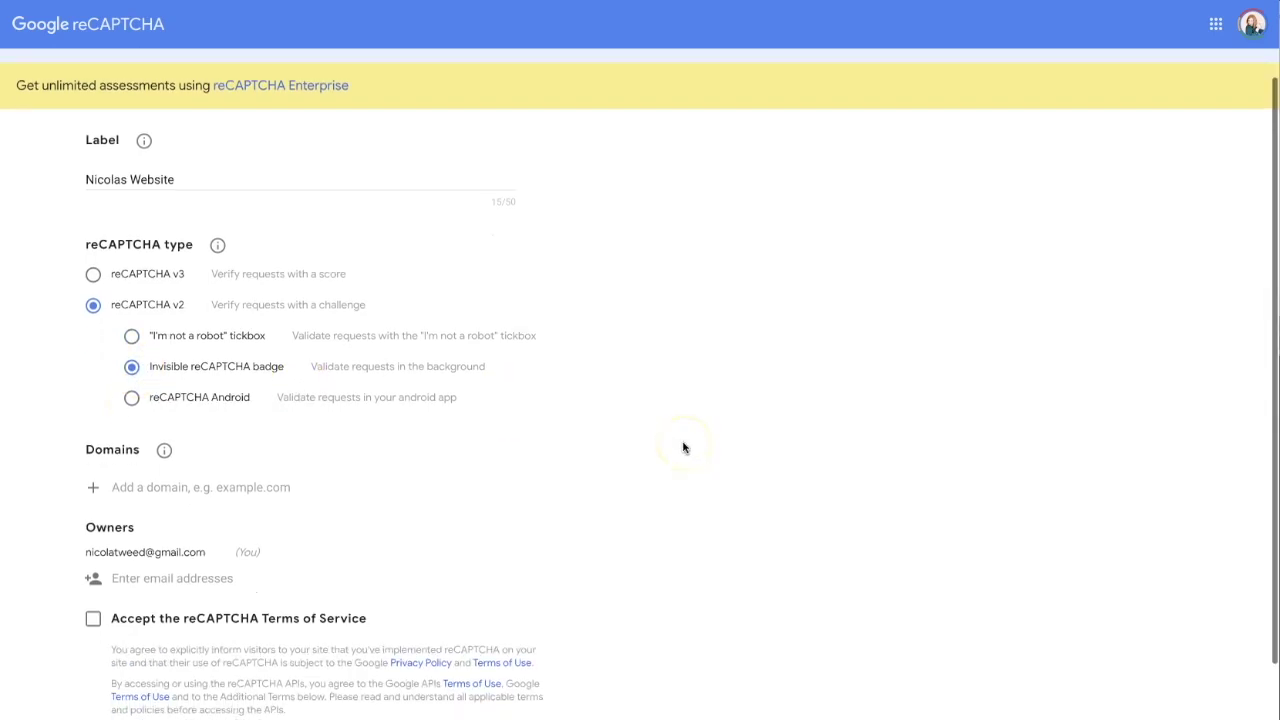
scroll(684, 448, "down", 1)
left_click(342, 323)
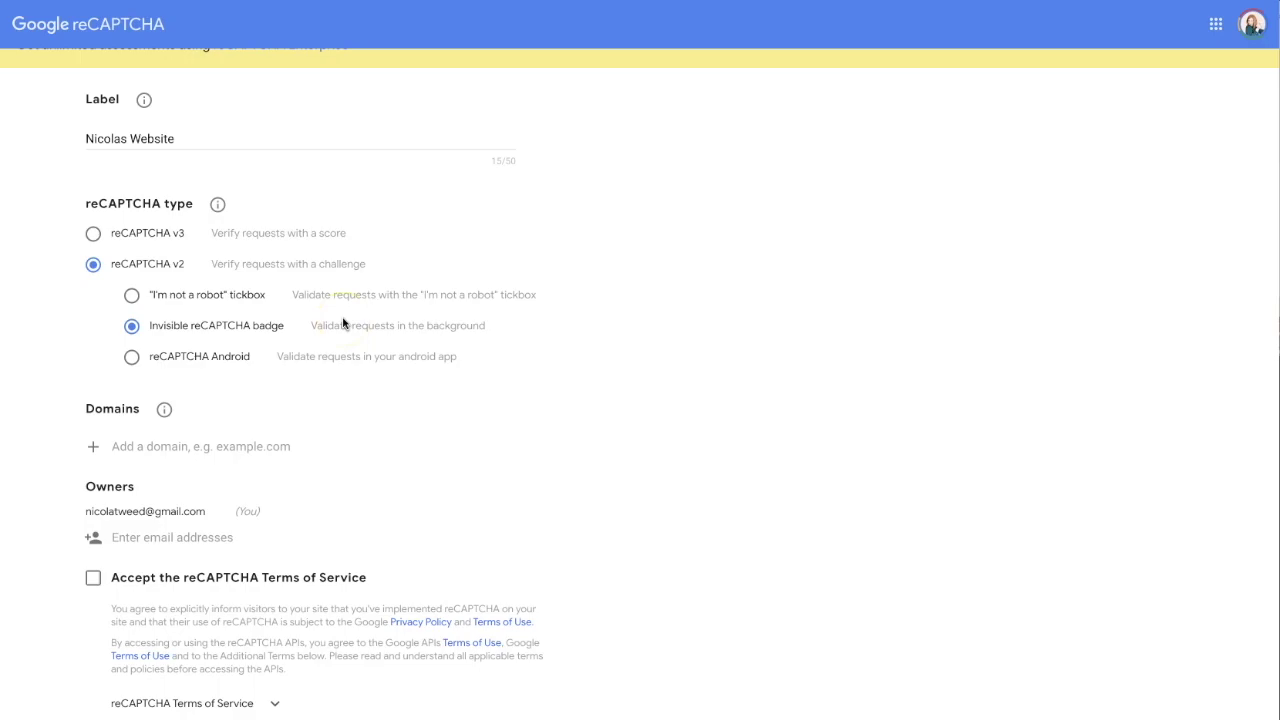
scroll(342, 323, "up", 2)
left_click(234, 511)
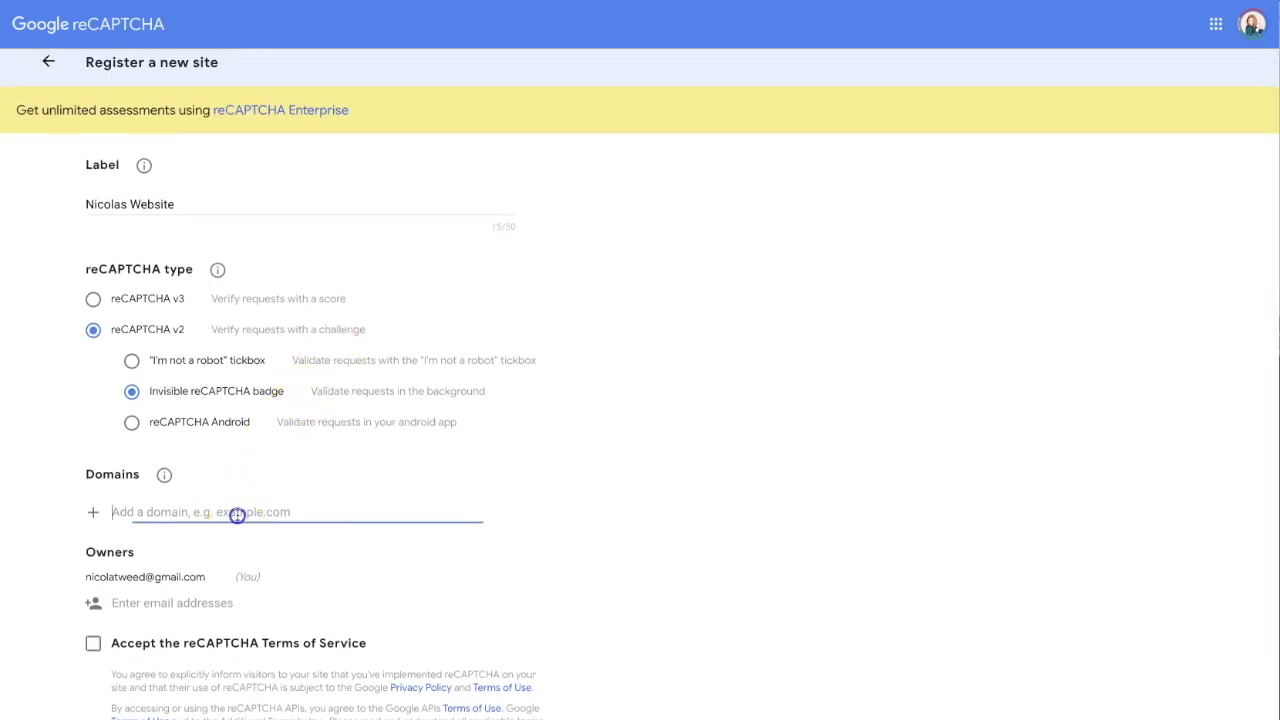
scroll(596, 467, "down", 3)
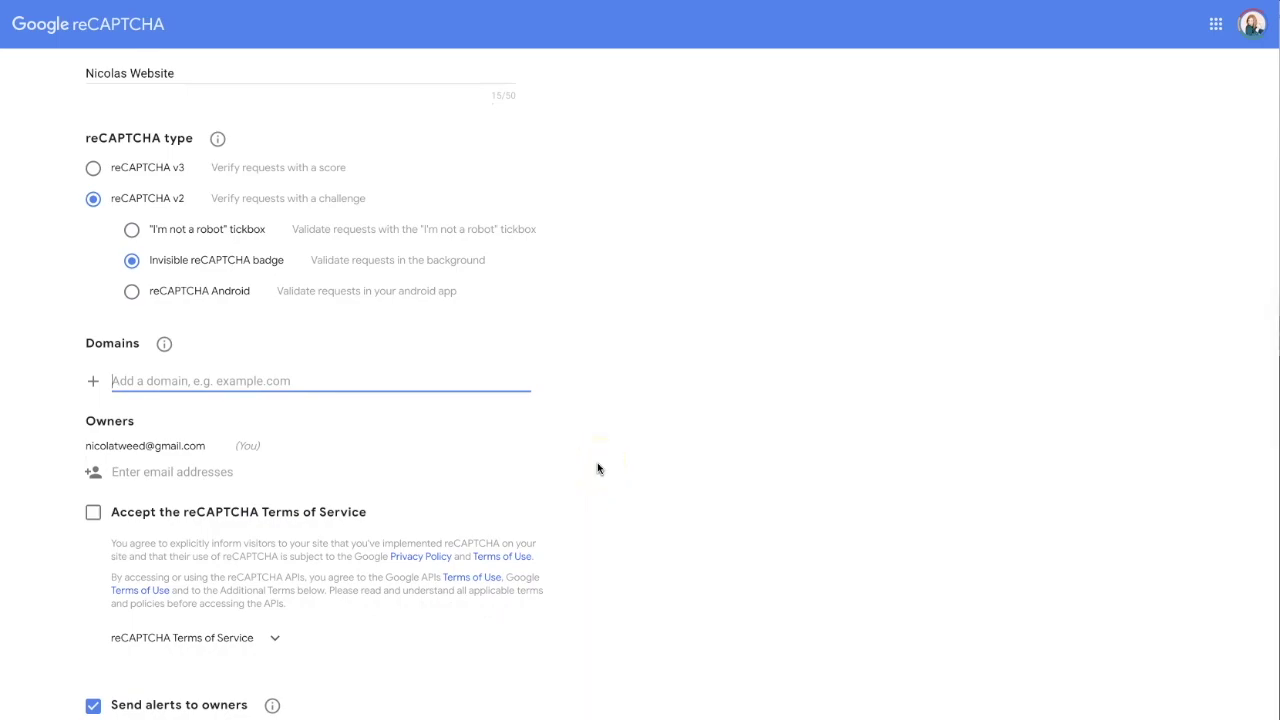
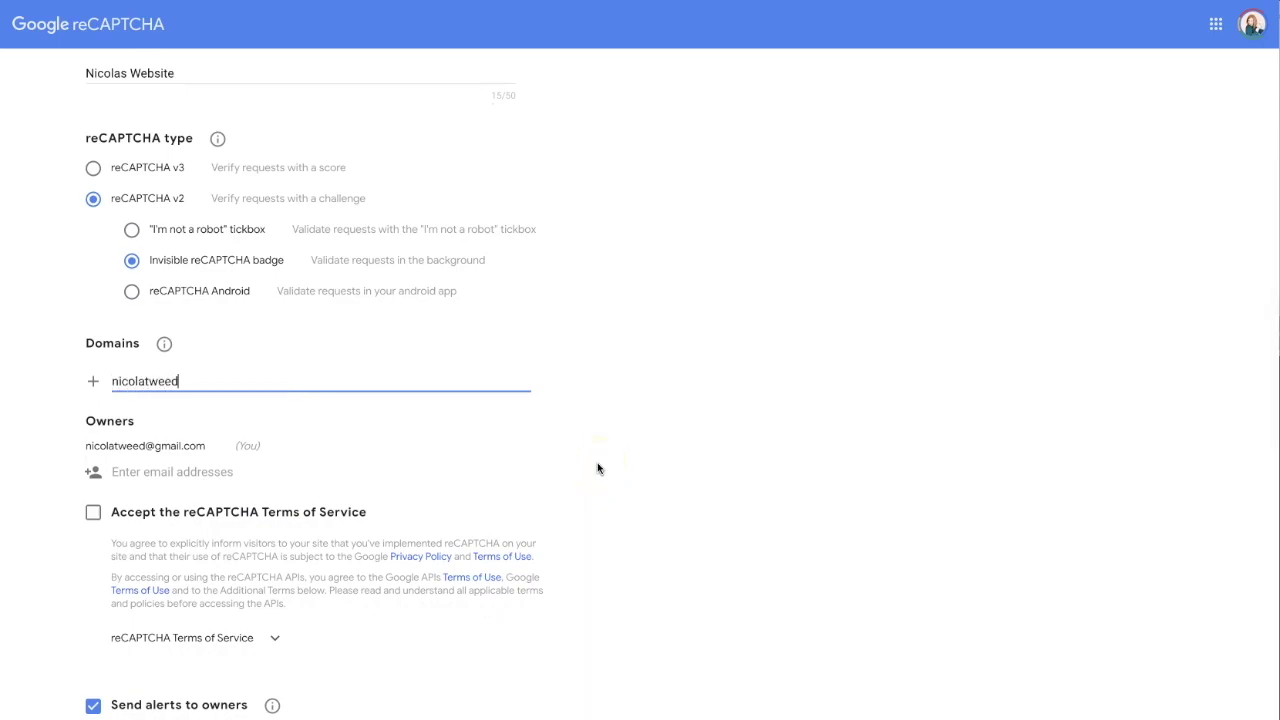
type(".com")
Accept the Terms of Service, submit the registration, and copy the issued site key.
left_click(93, 514)
scroll(757, 634, "down", 1)
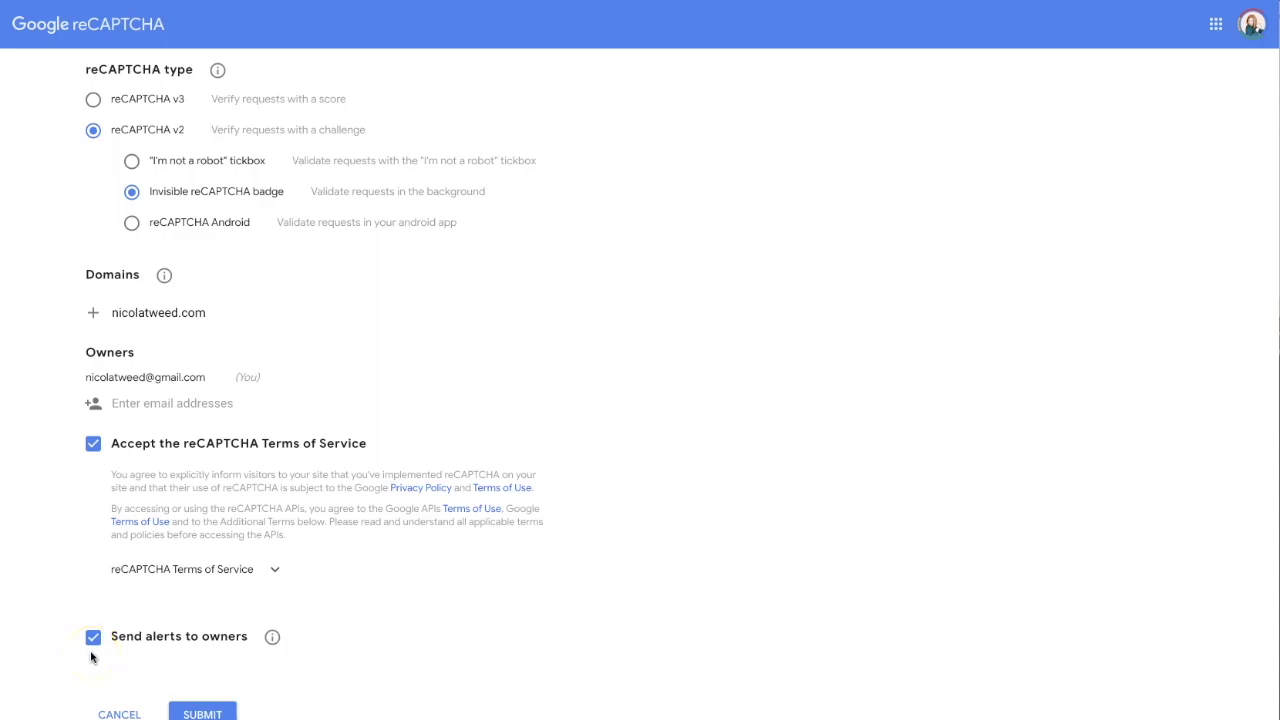
left_click(202, 714)
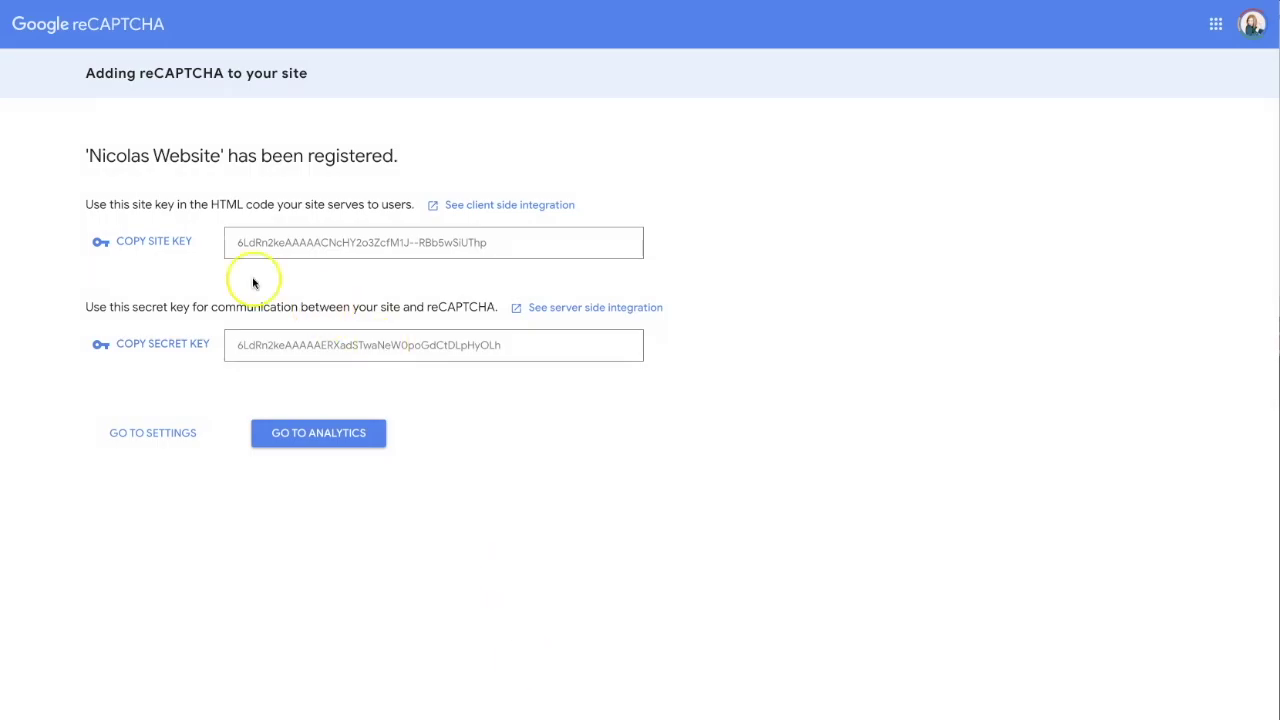
left_click(158, 241)
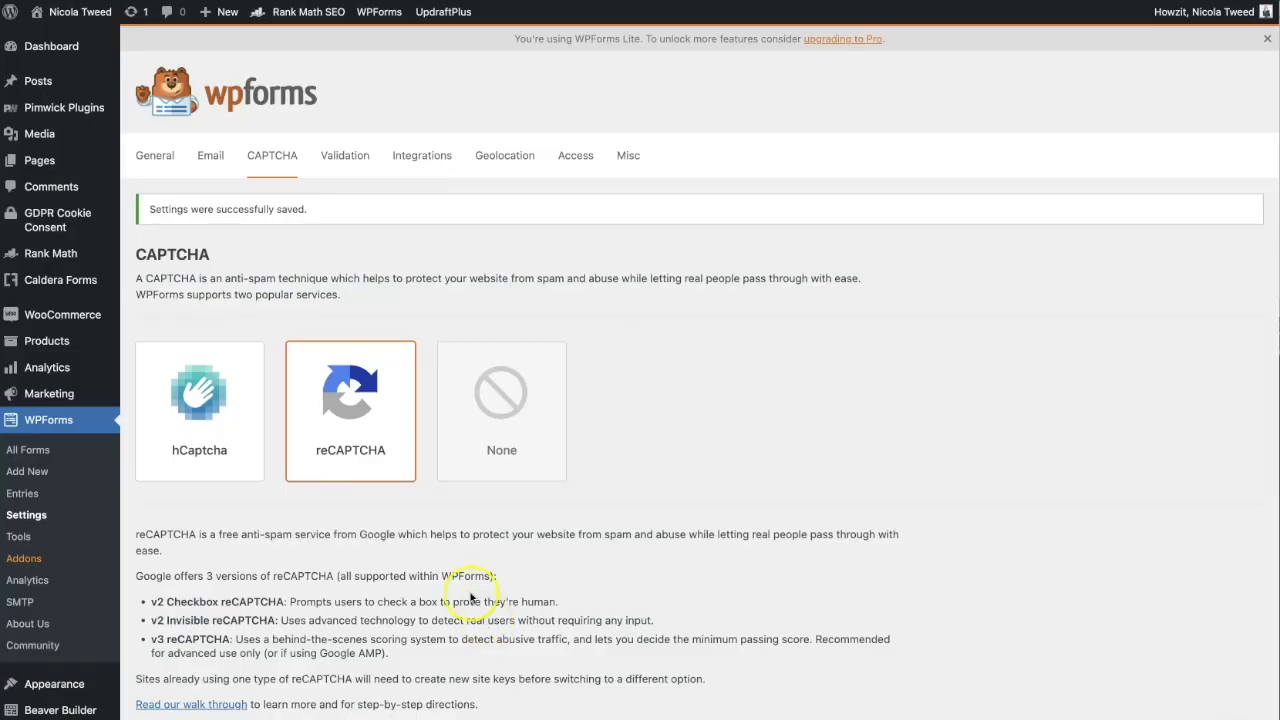
Paste the site key and secret key, choose Invisible reCAPTCHA v2, and save the settings.
scroll(470, 594, "down", 5)
right_click(410, 360)
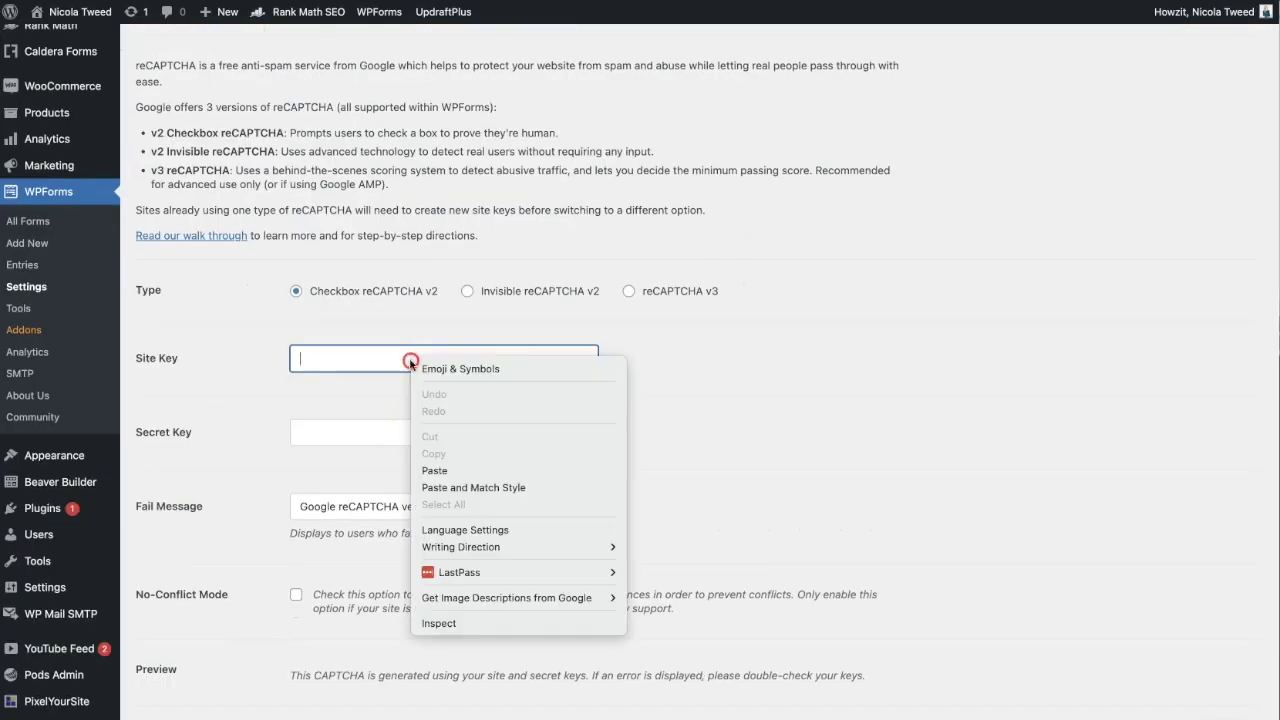
left_click(466, 471)
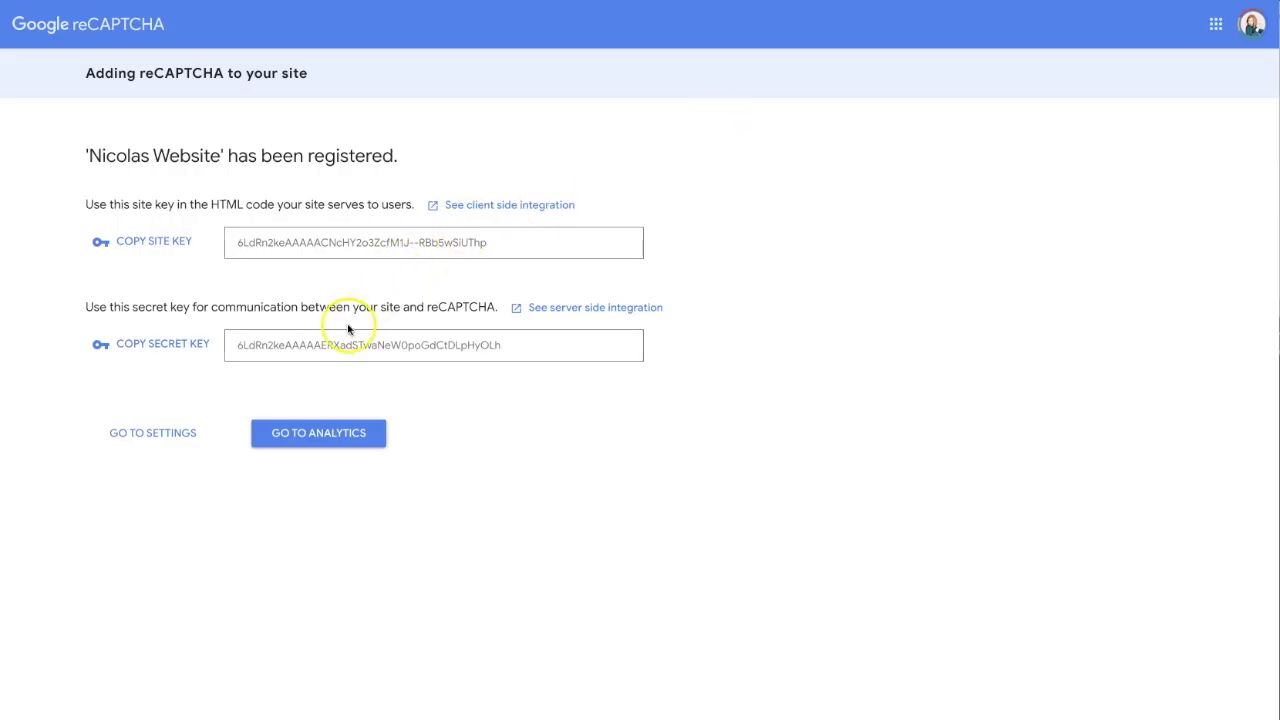
left_click(180, 344)
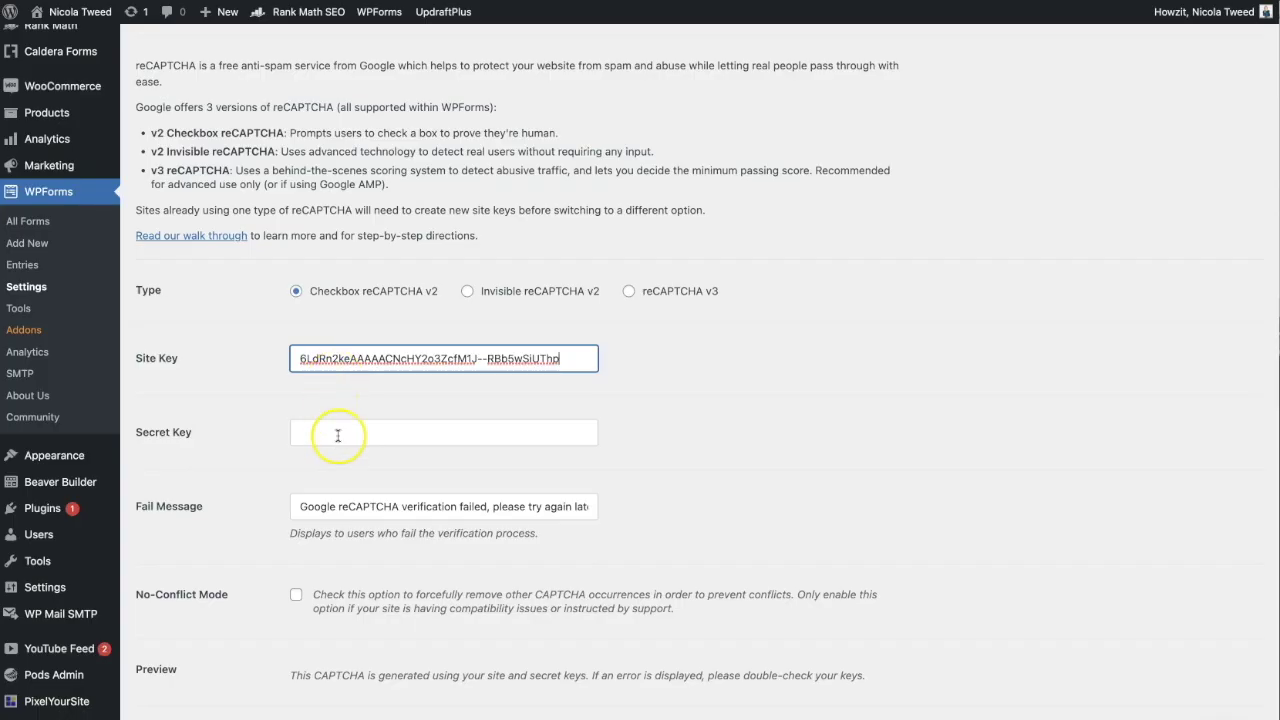
right_click(337, 433)
left_click(374, 543)
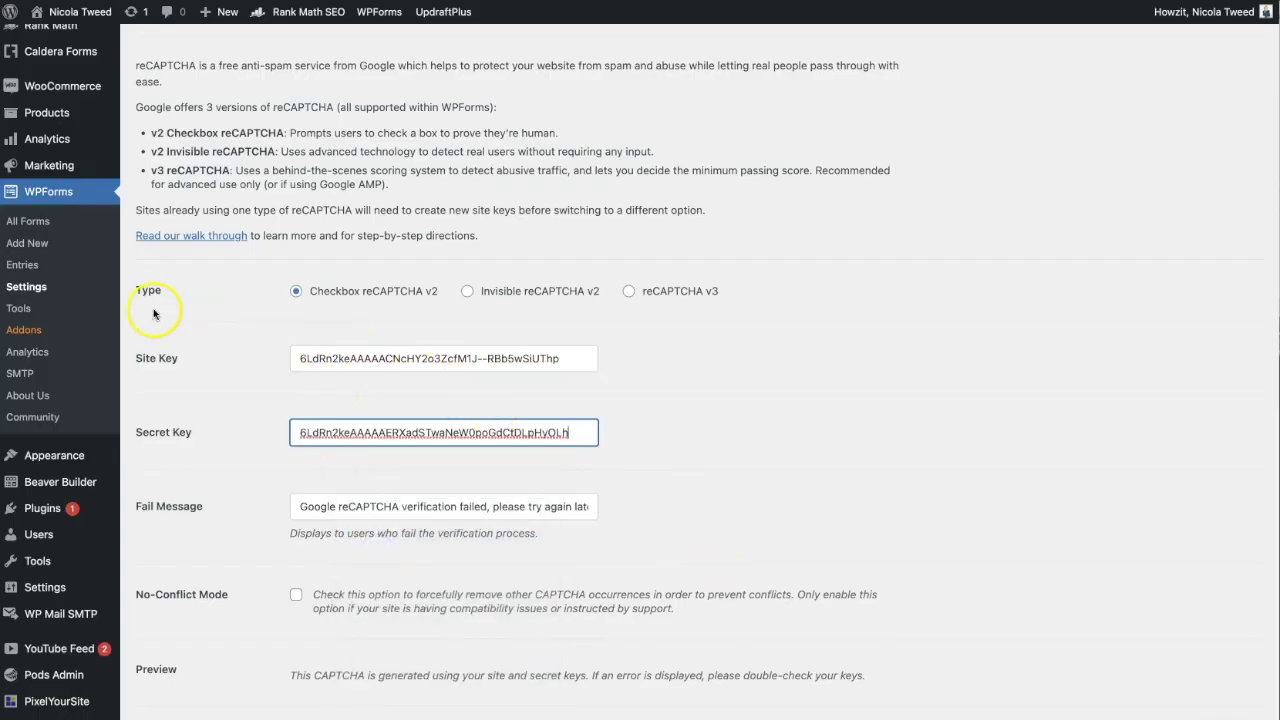
left_click(466, 292)
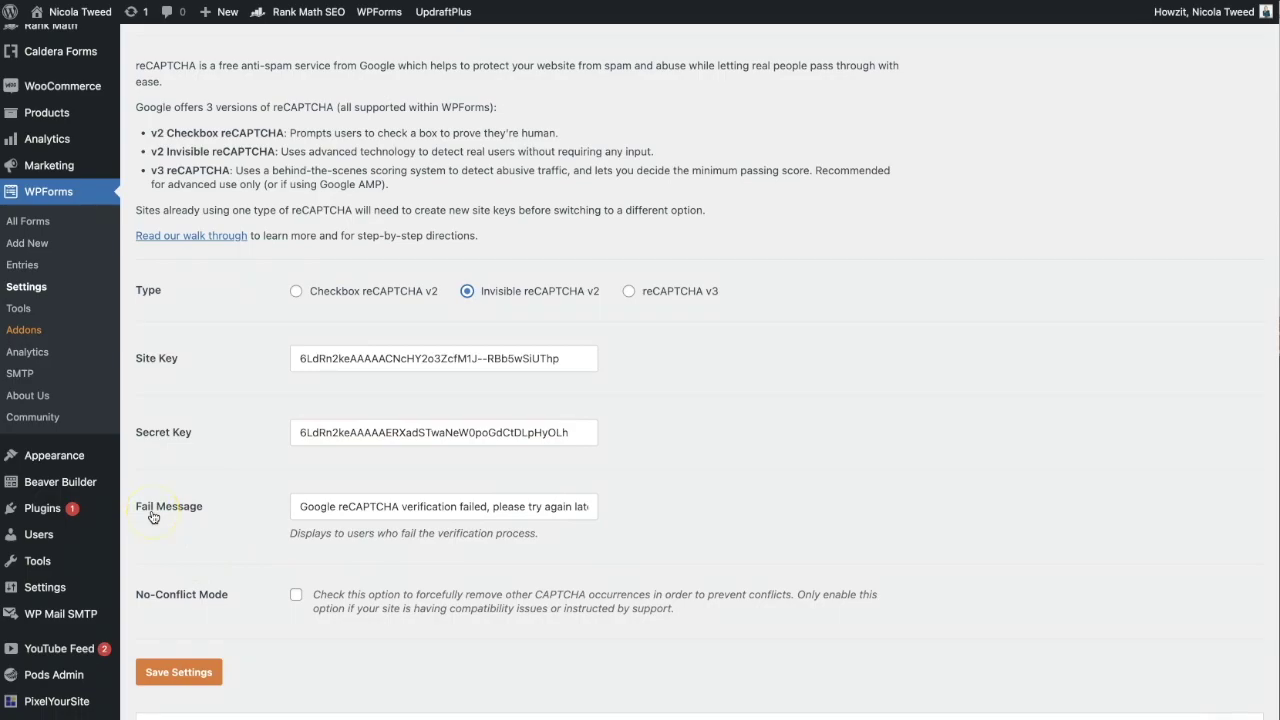
left_click(165, 672)
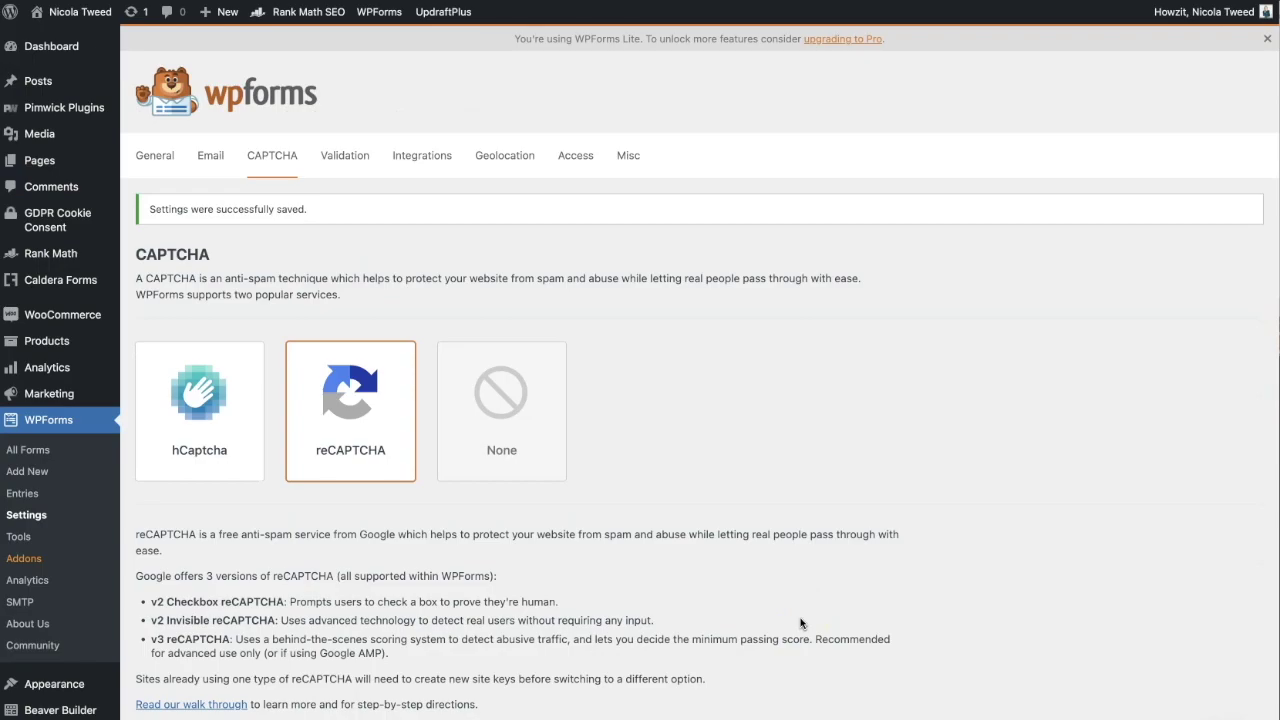
Edit Simple Contact Form from All Forms, turn on its reCAPTCHA, dismiss the notice, and save.
left_click(806, 596)
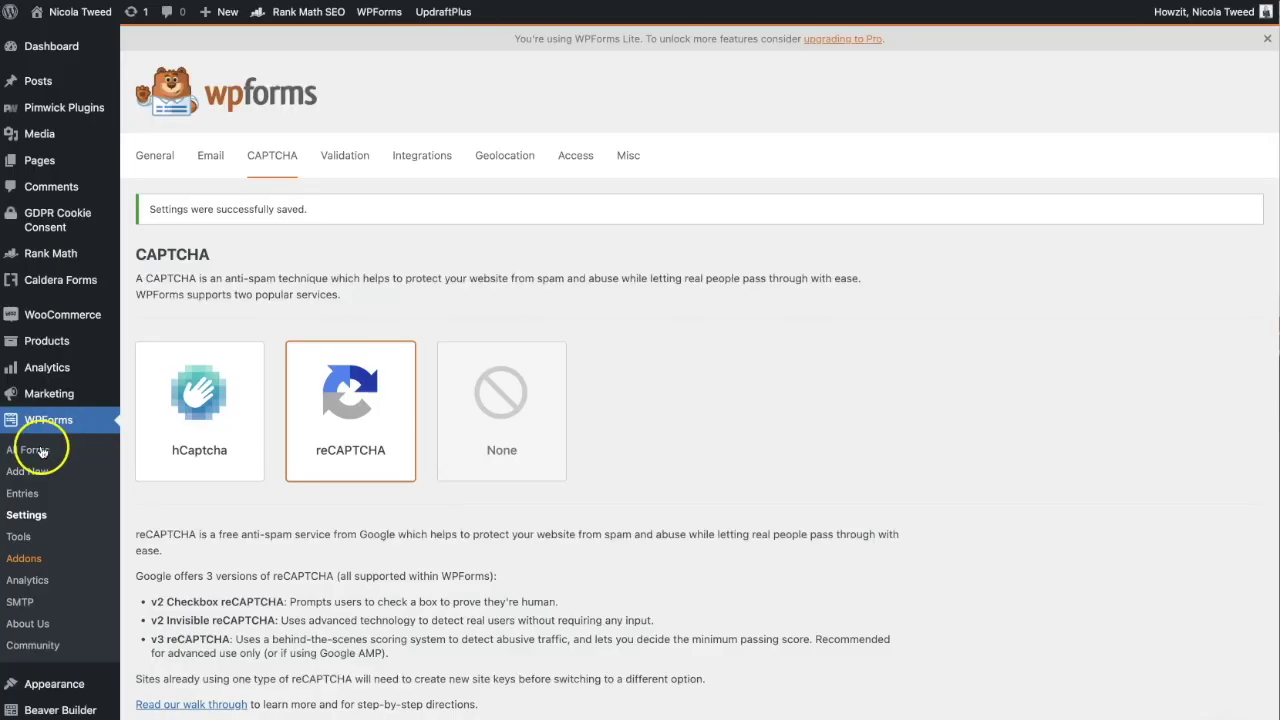
left_click(30, 449)
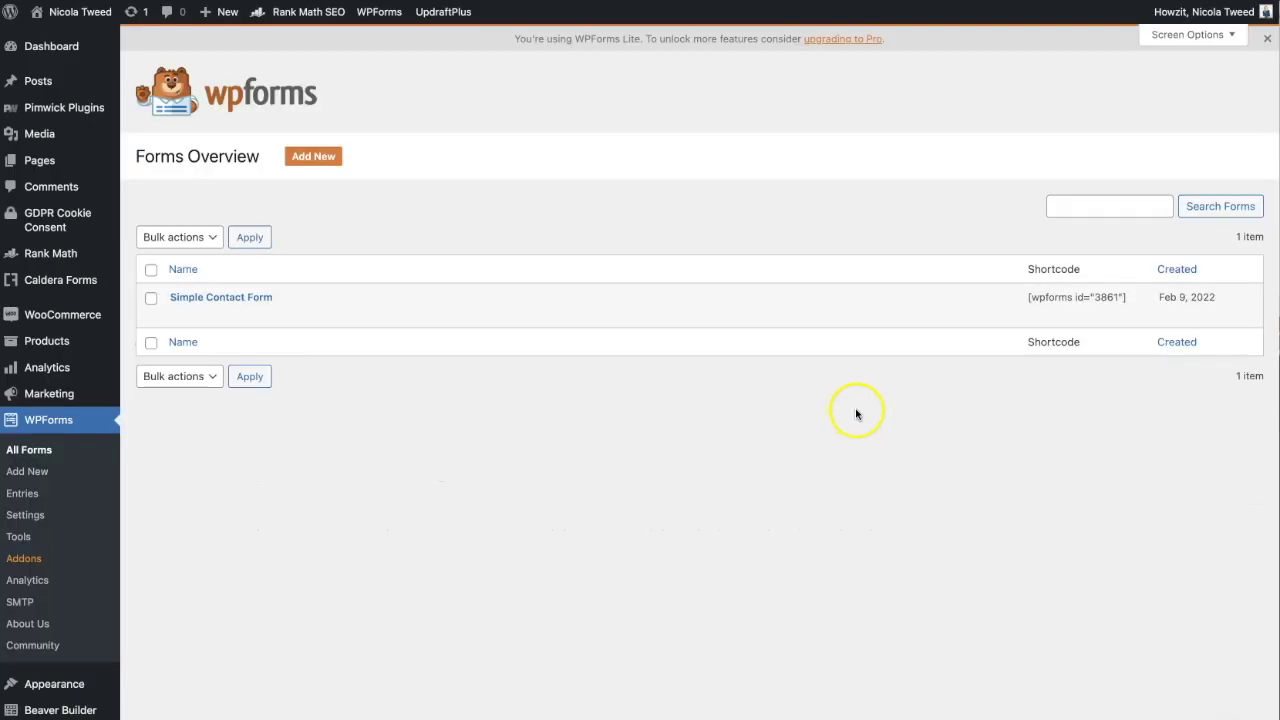
left_click(187, 315)
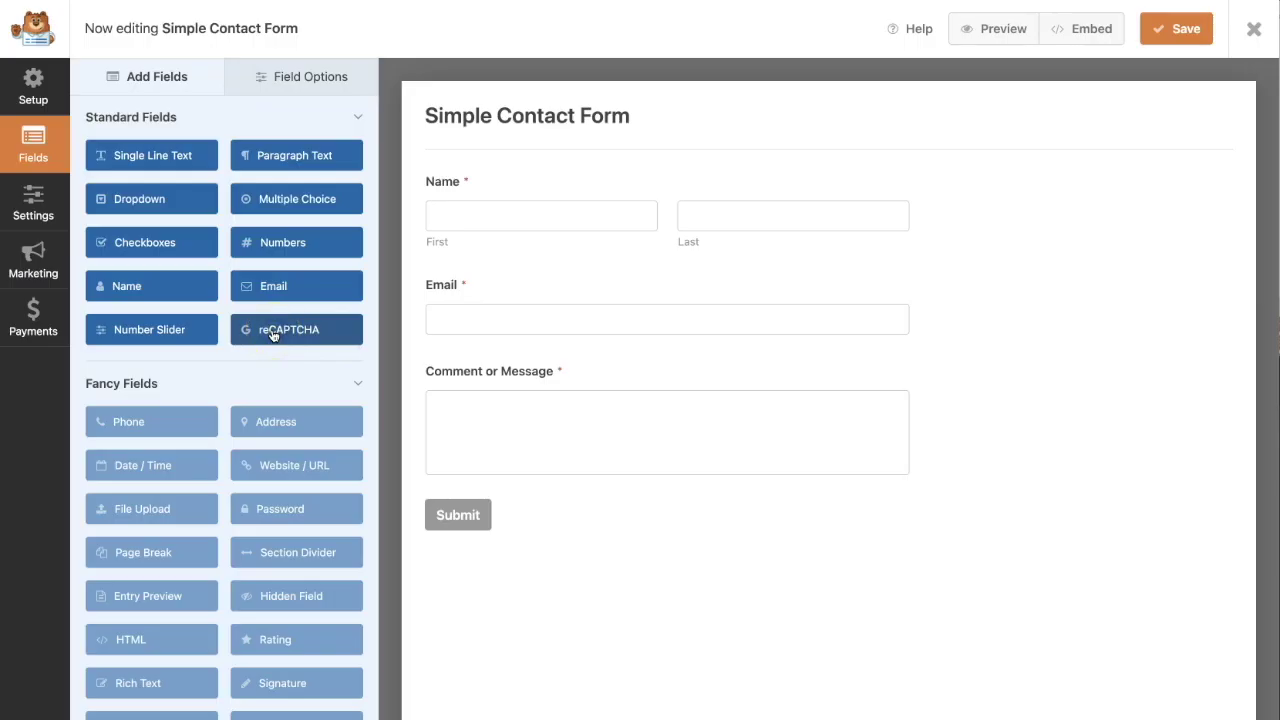
left_click(272, 335)
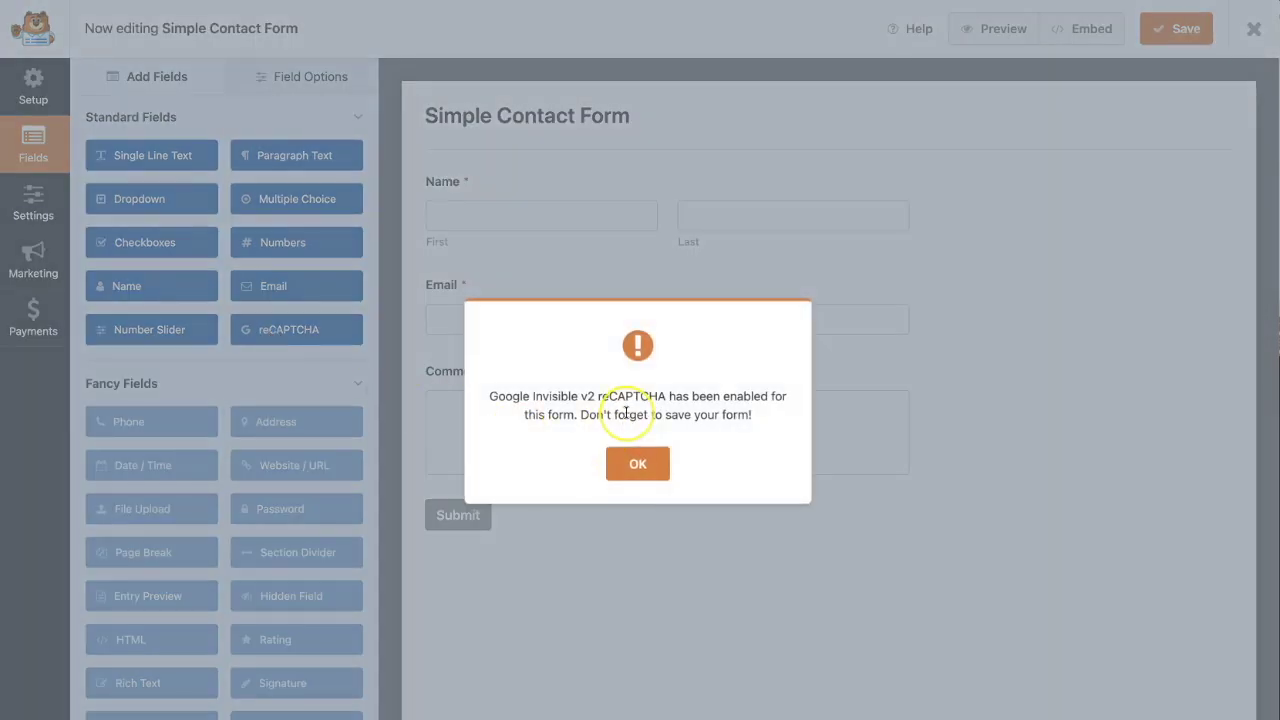
left_click(628, 463)
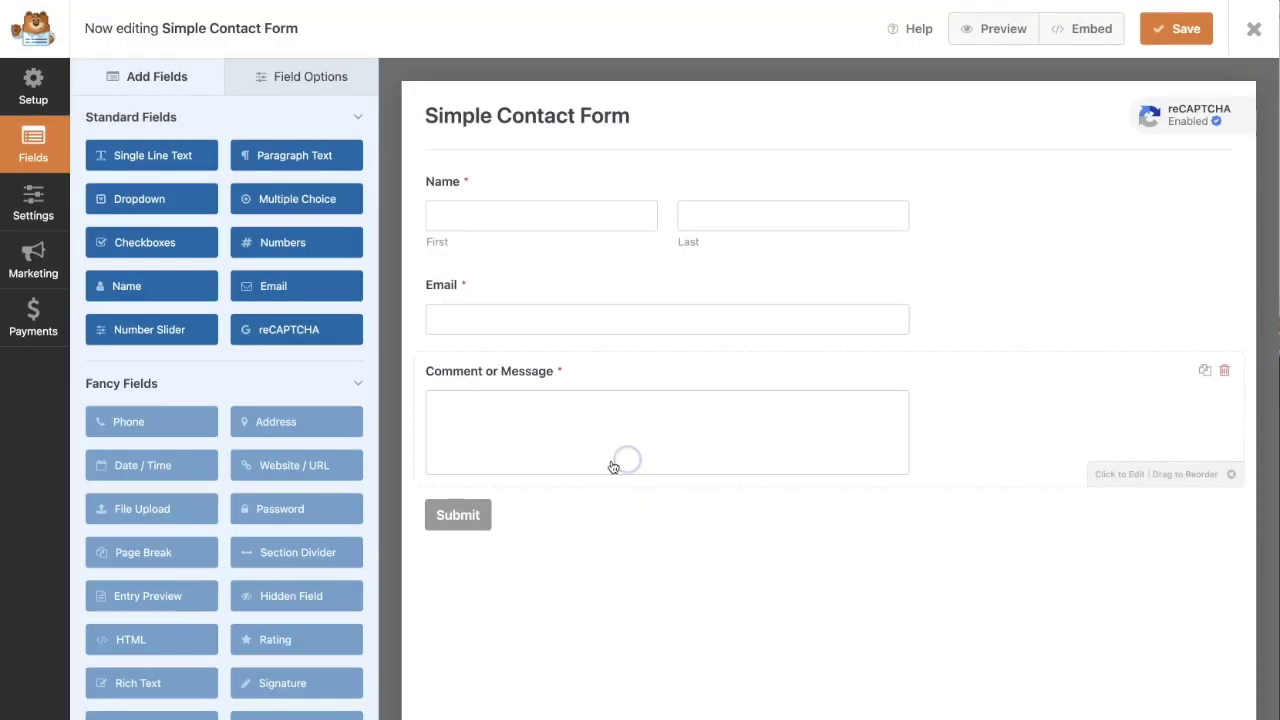
left_click(1190, 30)
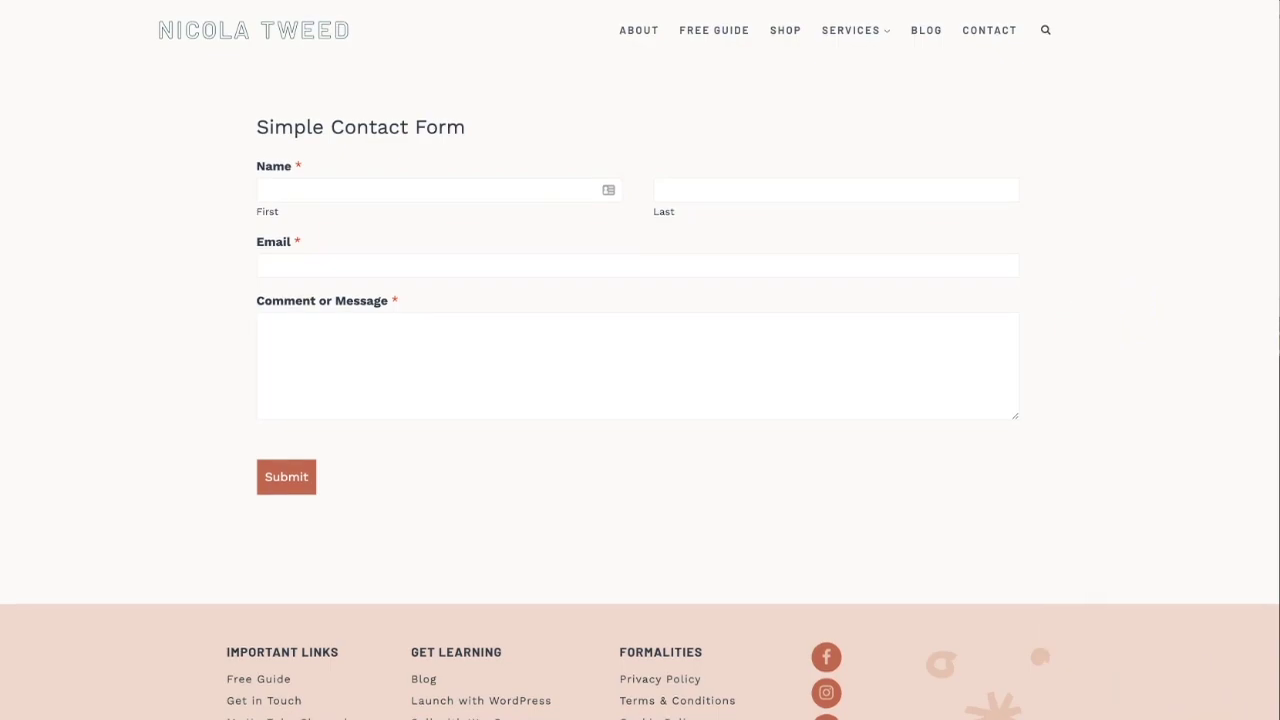
Fill the contact form with a first and last name, an e-mail address and message 'Test', then submit.
left_click(354, 199)
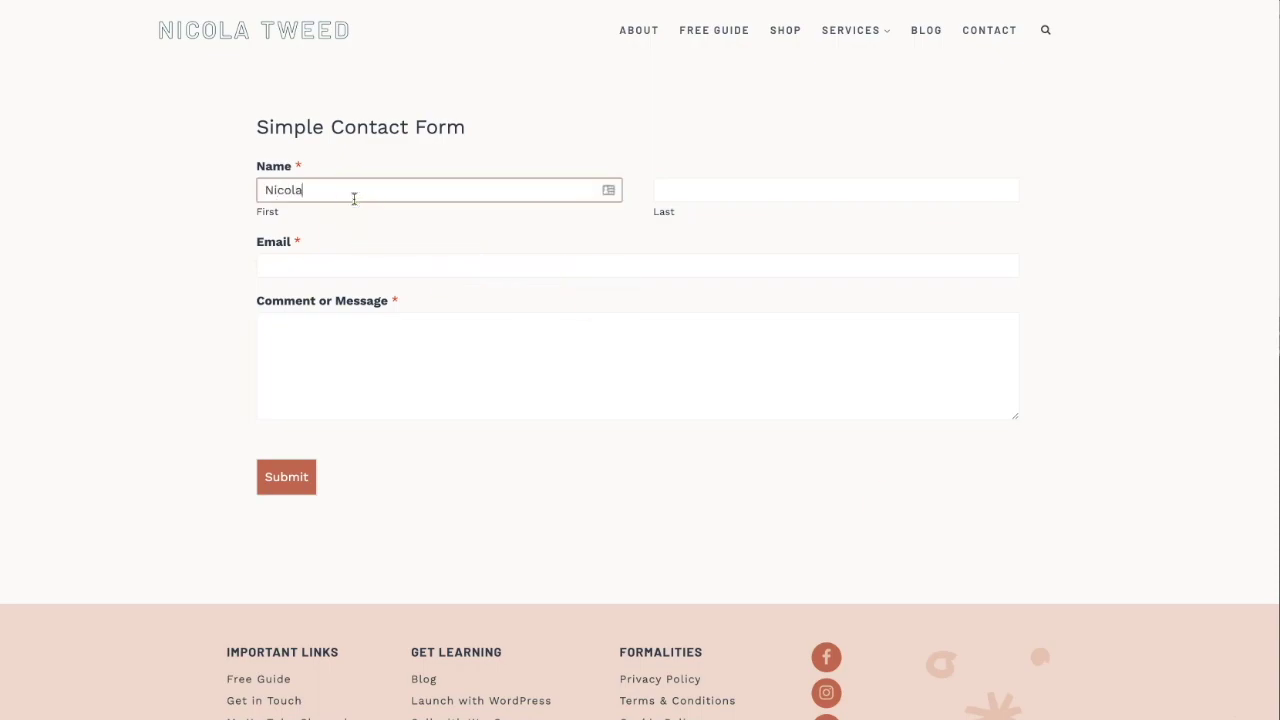
key("Tab")
key("Tab")
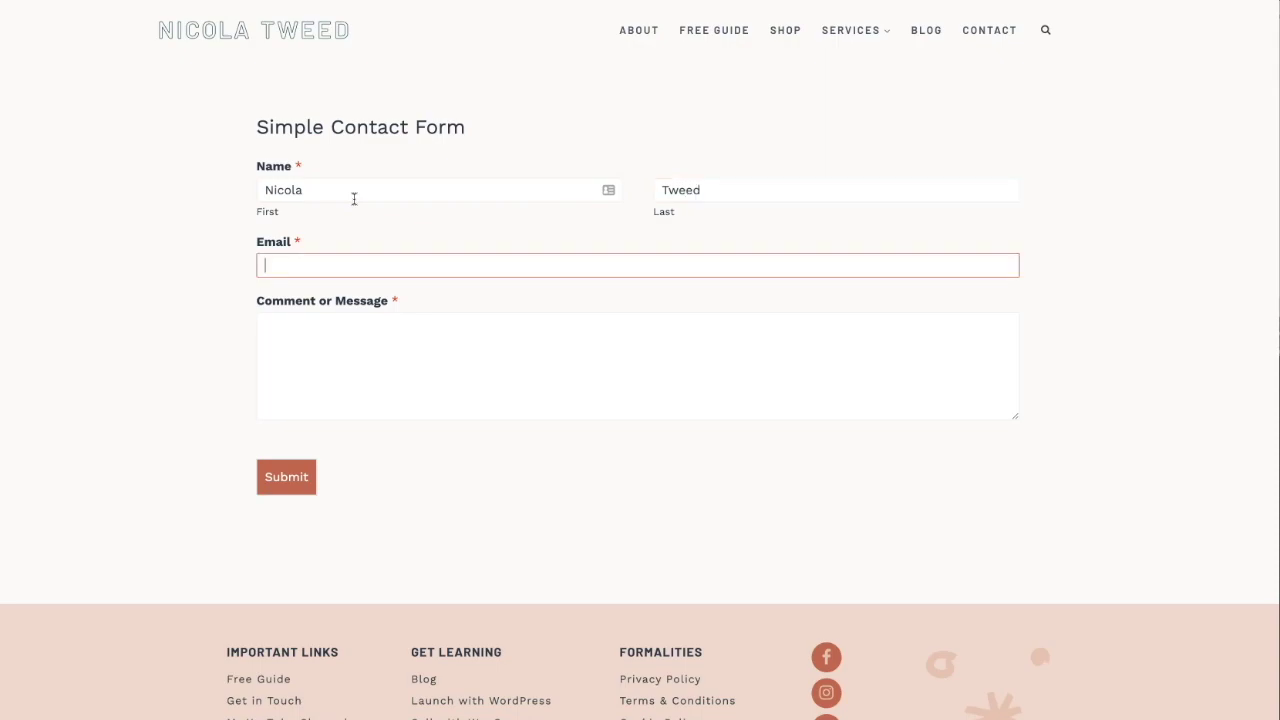
key("Tab")
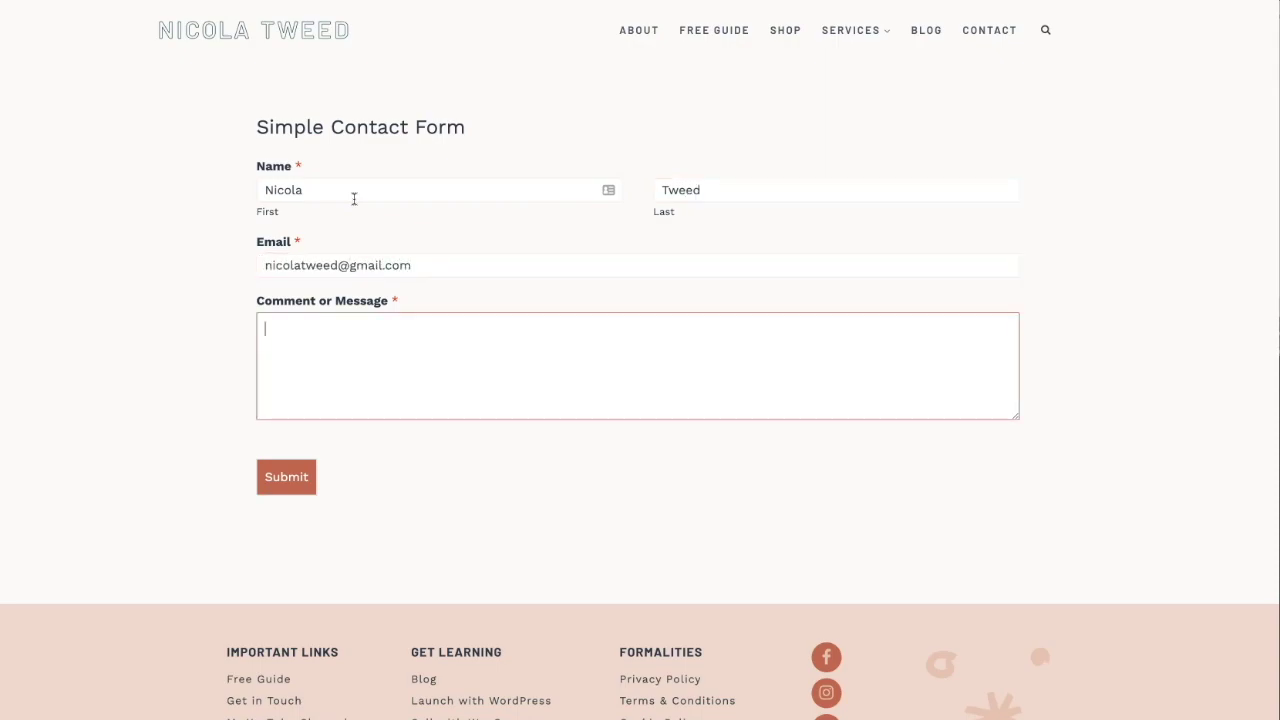
type("Test")
left_click(277, 483)
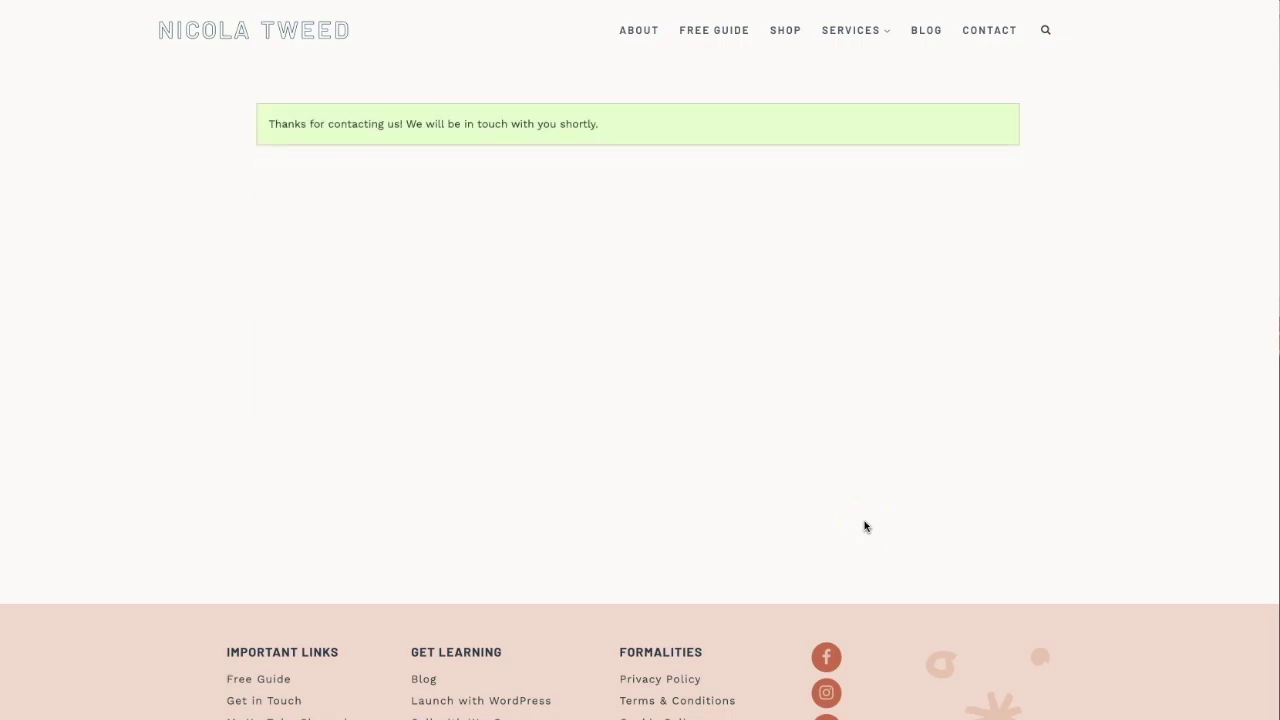
left_click(282, 681)
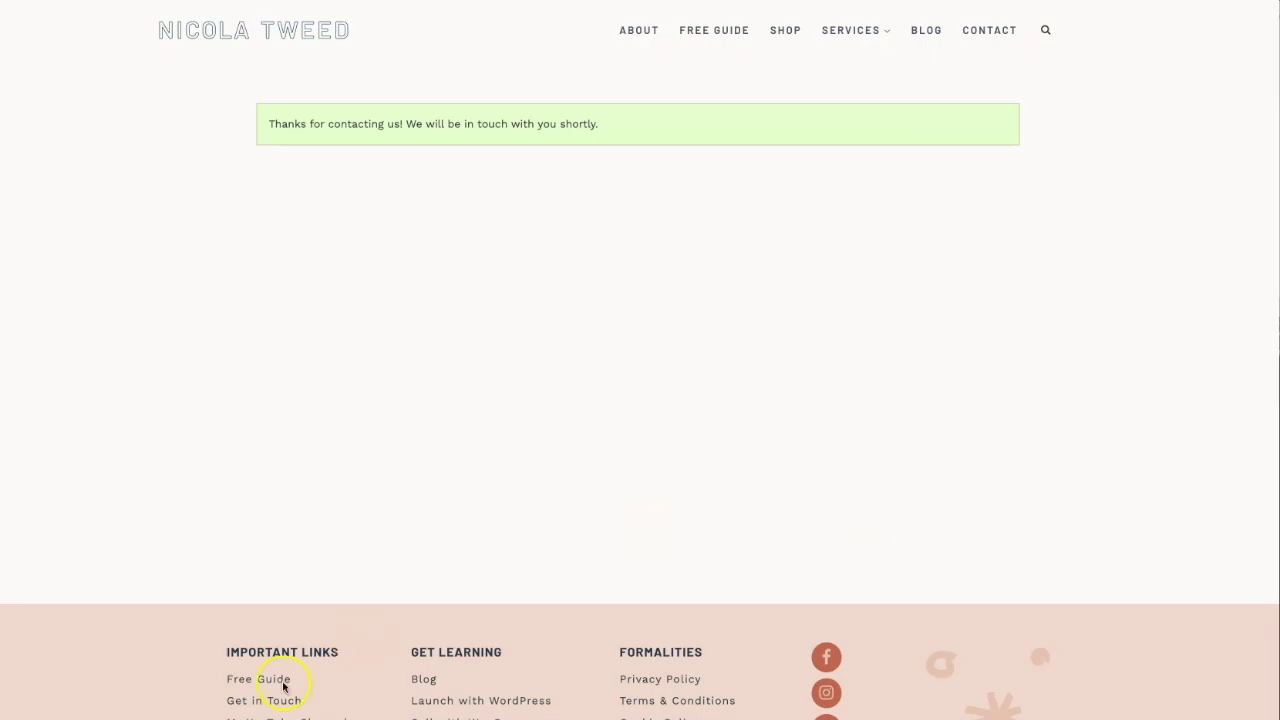